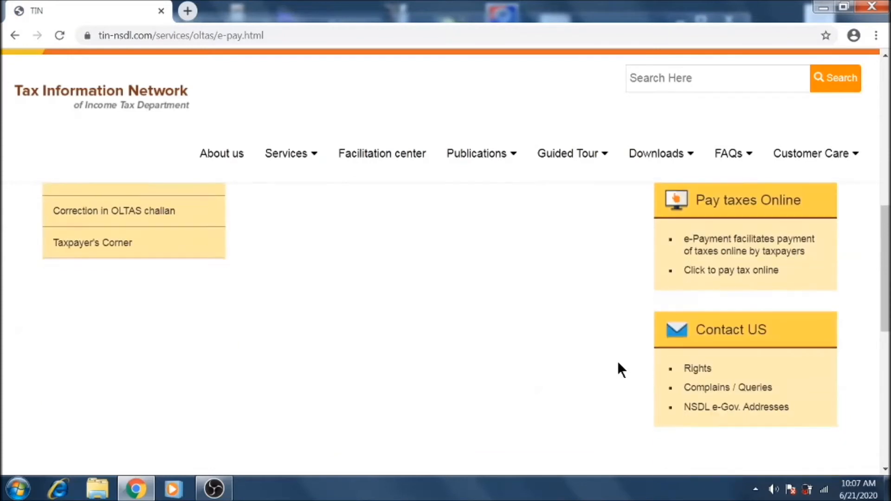
# - Open the TIN-NSDL 'Click to pay tax online' e-Payment page in a new tab
pyautogui.click(730, 272)
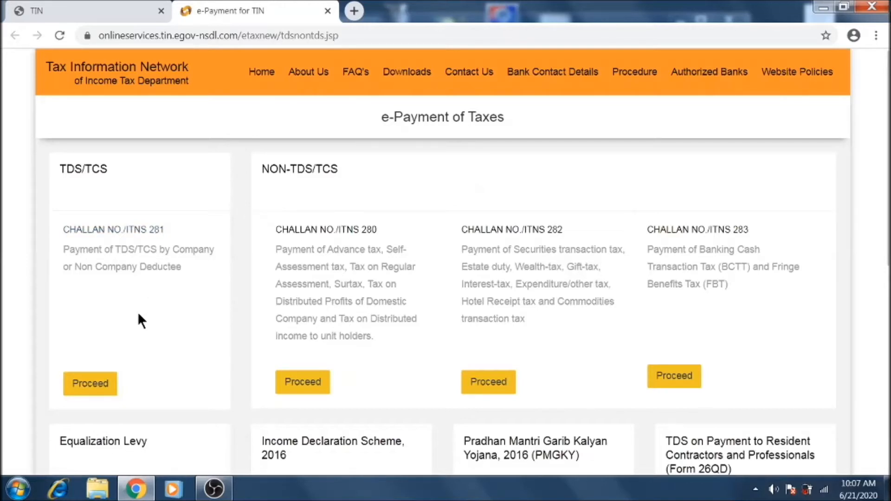
# - Proceed with Challan No./ITNS 281 for TDS/TCS payment
pyautogui.click(81, 385)
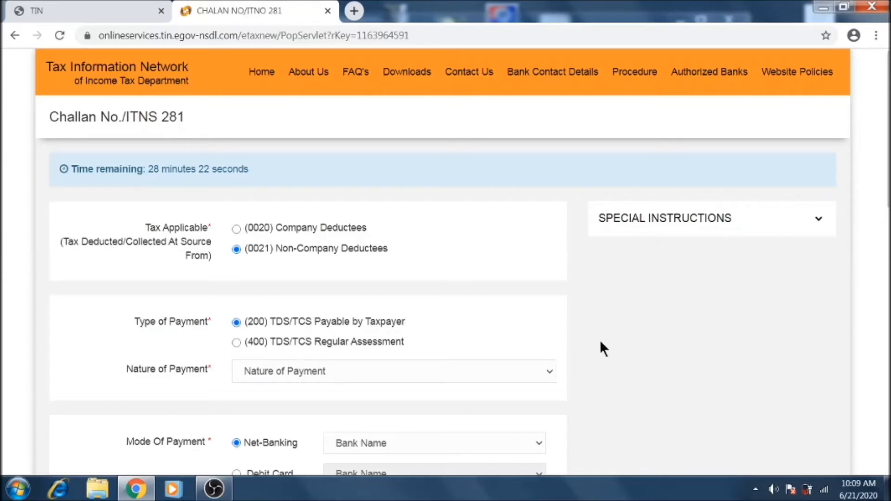
# - Open the Nature of Payment dropdown on the ITNS 281 challan form
pyautogui.click(536, 369)
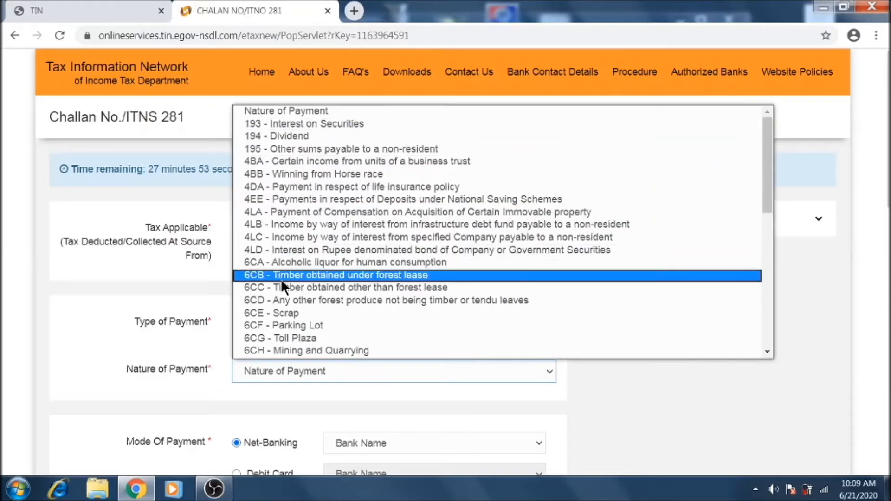
# - Scroll the Nature of Payment list and pick '94C - Payment of contractors and sub-contractors'
pyautogui.moveTo(764, 158); pyautogui.dragTo(755, 302)
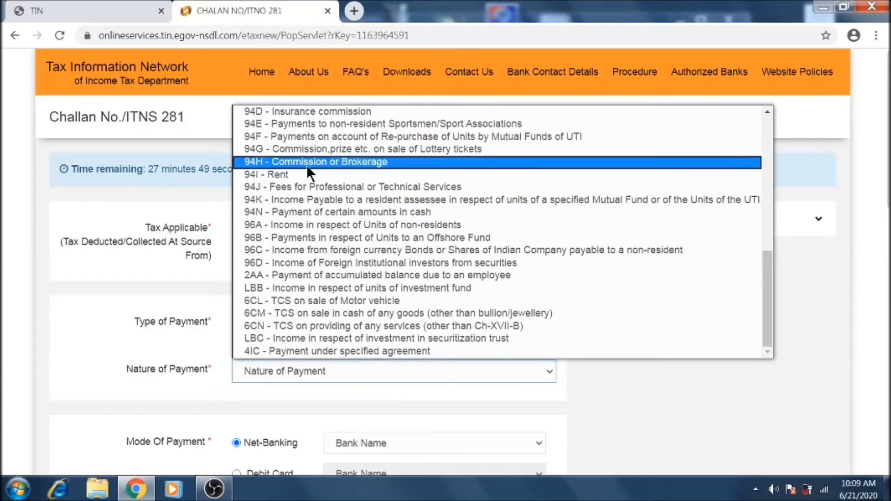
pyautogui.scroll(6, 306, 165)
pyautogui.scroll(-3, 306, 166)
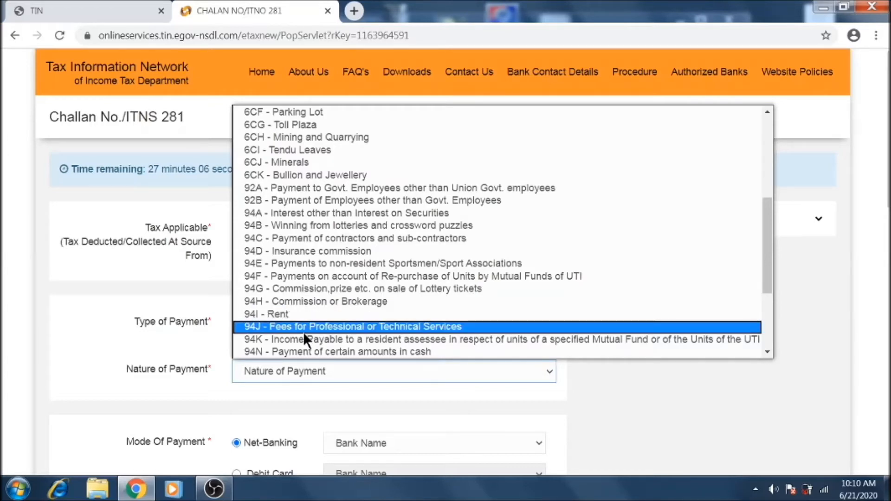
pyautogui.scroll(-3, 306, 323)
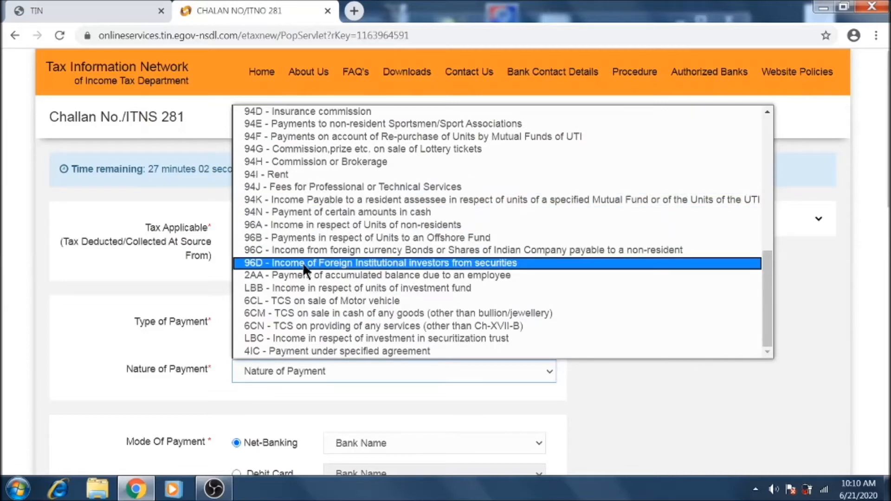
pyautogui.scroll(6, 304, 269)
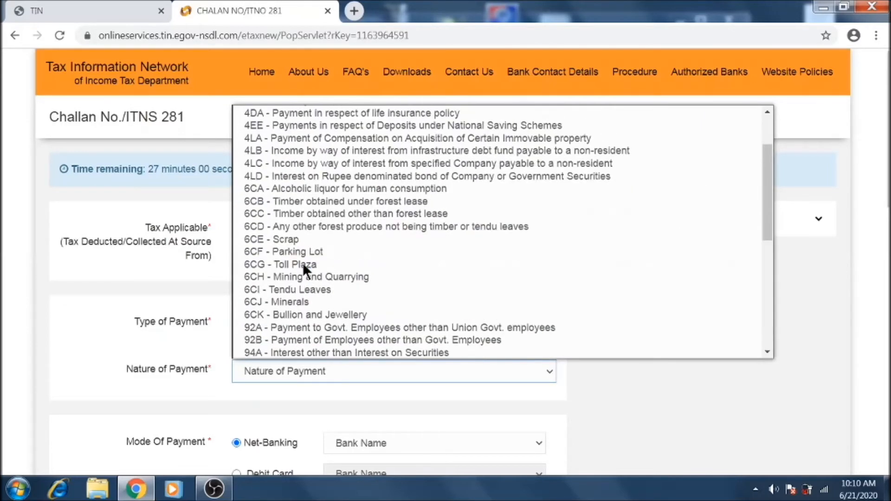
pyautogui.scroll(-3, 302, 262)
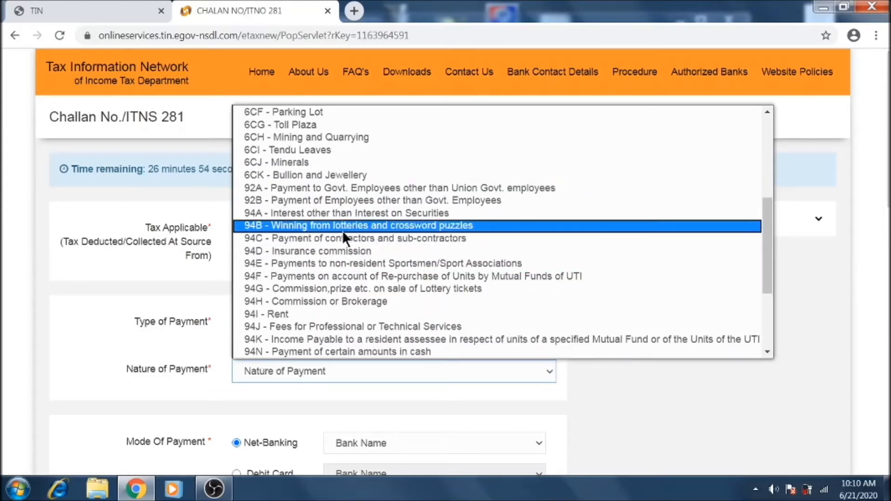
pyautogui.click(314, 238)
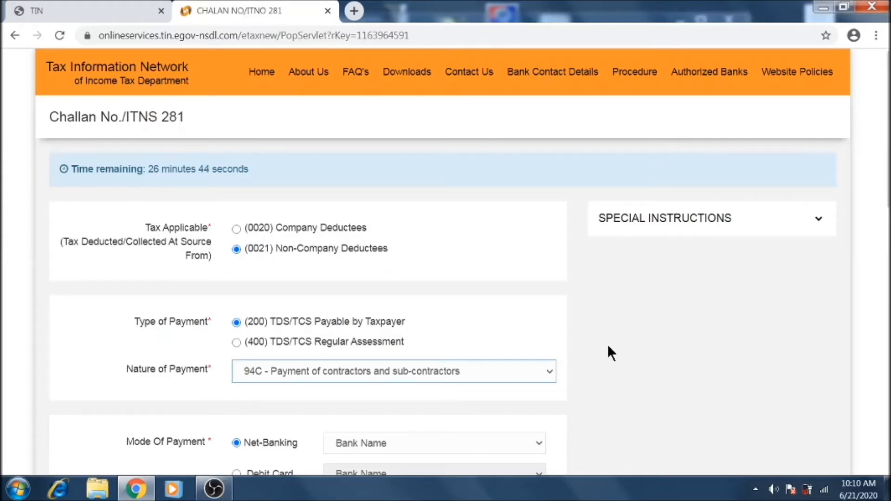
pyautogui.scroll(-3, 609, 348)
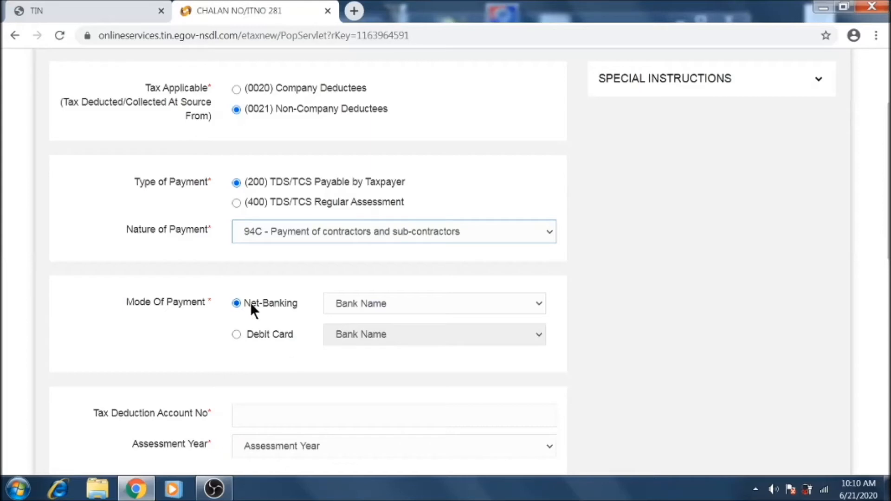
pyautogui.click(452, 303)
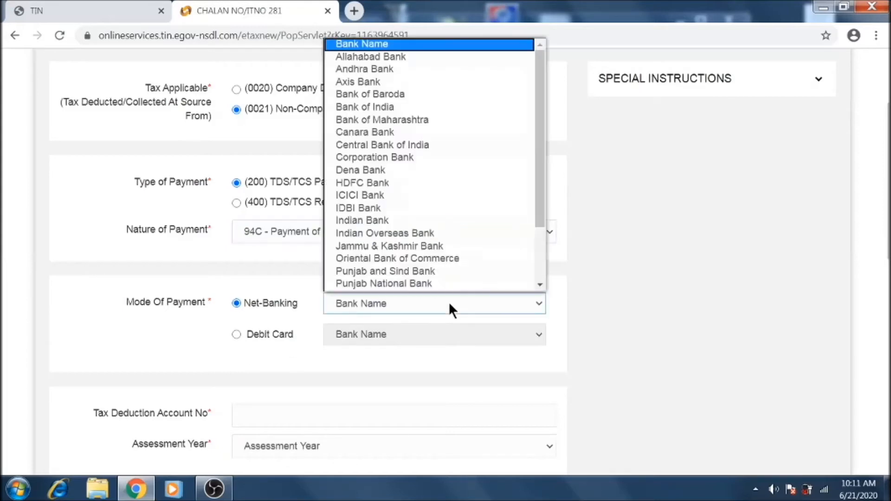
pyautogui.click(449, 305)
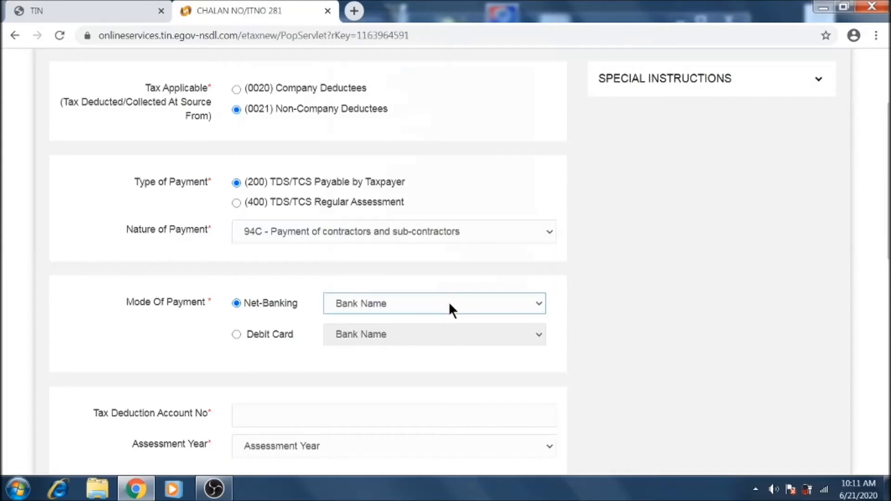
pyautogui.click(237, 334)
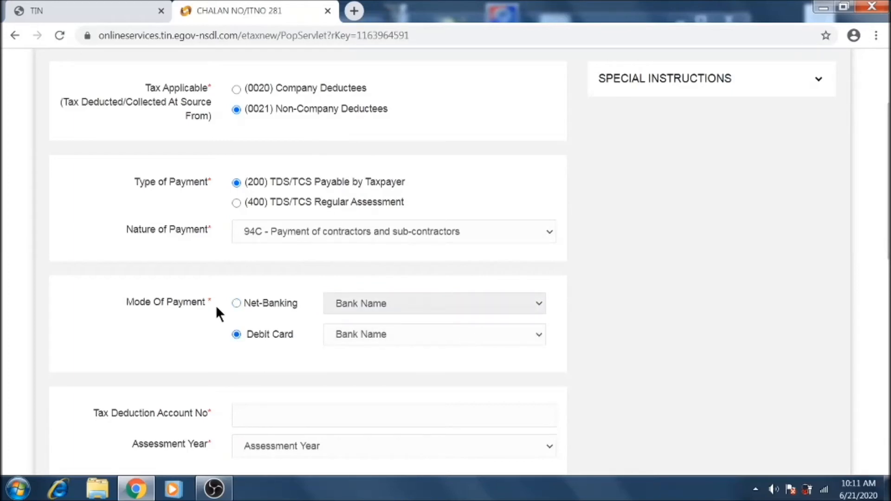
pyautogui.click(236, 304)
pyautogui.scroll(-3, 552, 337)
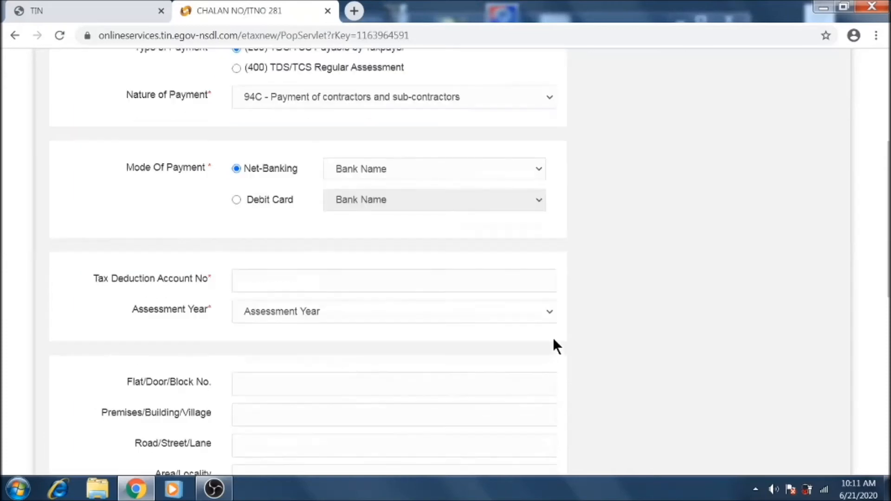
pyautogui.scroll(-1, 550, 337)
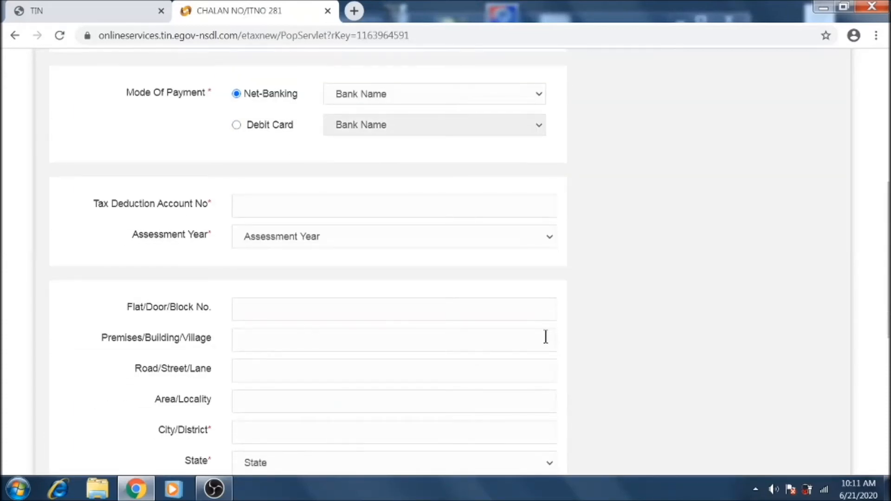
pyautogui.scroll(-3, 545, 336)
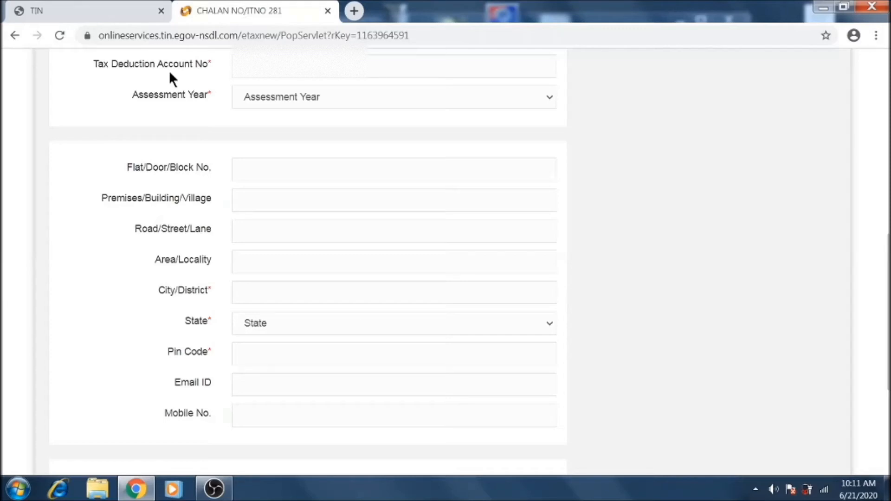
# - Enter the deductor's TAN and choose assessment year 2021-22
pyautogui.click(297, 66)
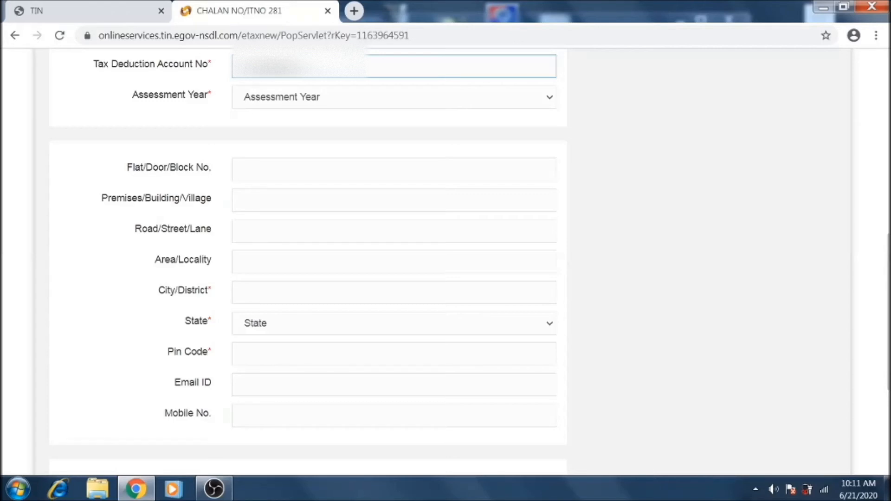
pyautogui.press('Tab')
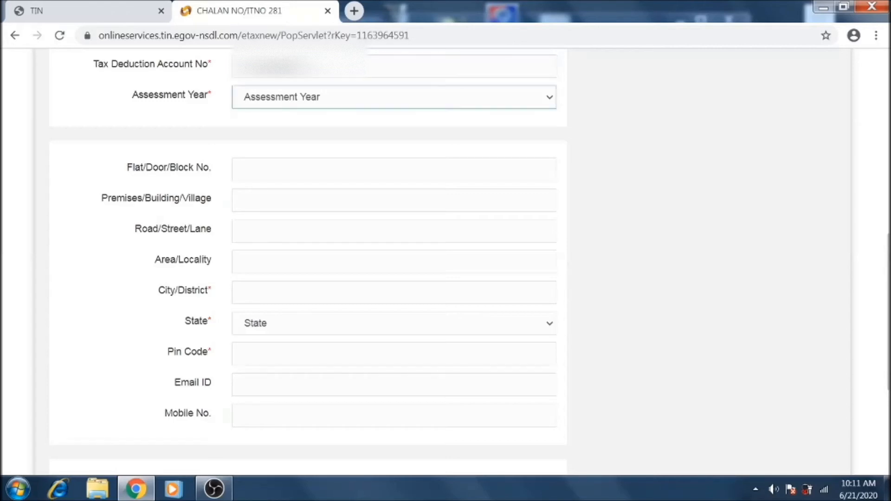
pyautogui.click(378, 98)
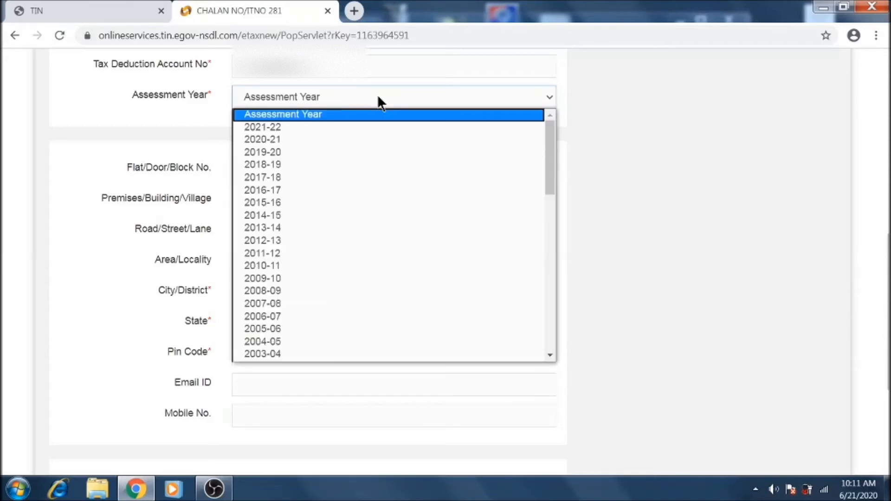
pyautogui.click(292, 127)
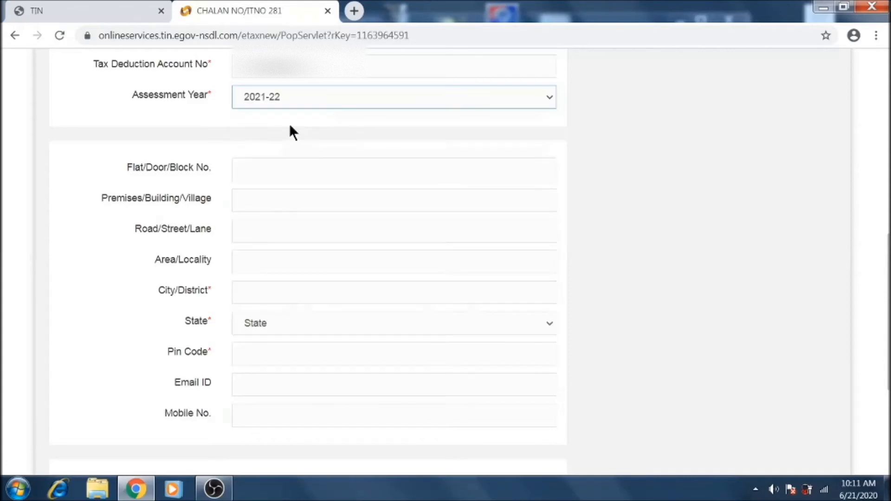
# - Fill in the deductor's flat, premises, road and area address lines
pyautogui.click(309, 168)
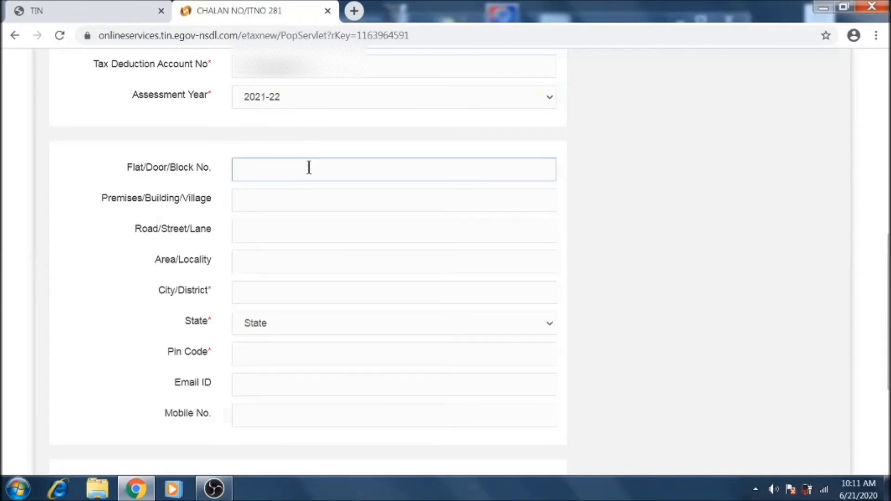
pyautogui.write('KOLKATA')
pyautogui.press('Tab')
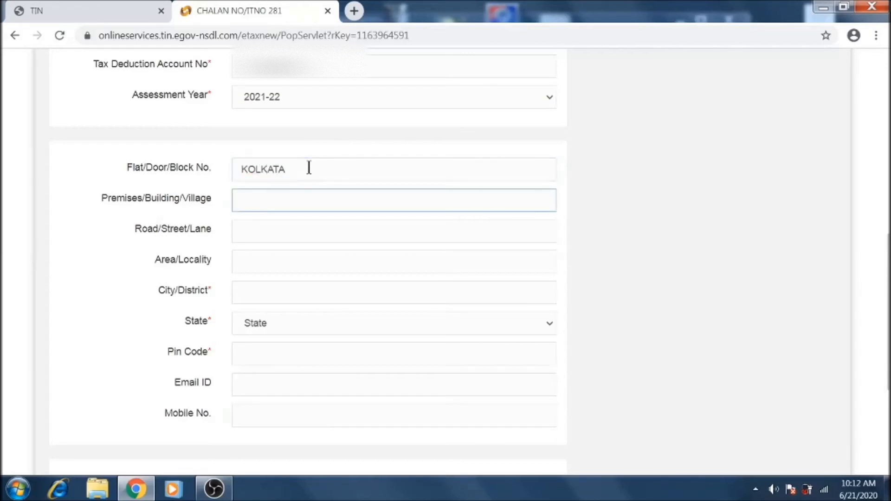
pyautogui.press('Tab')
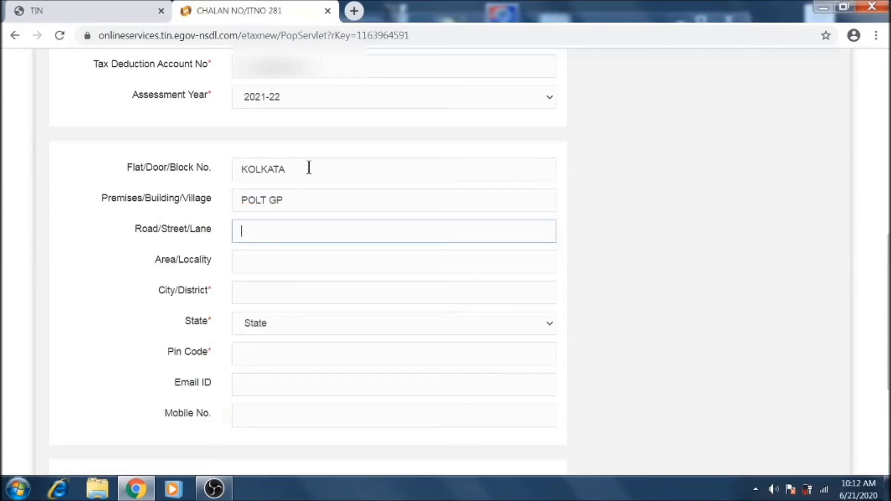
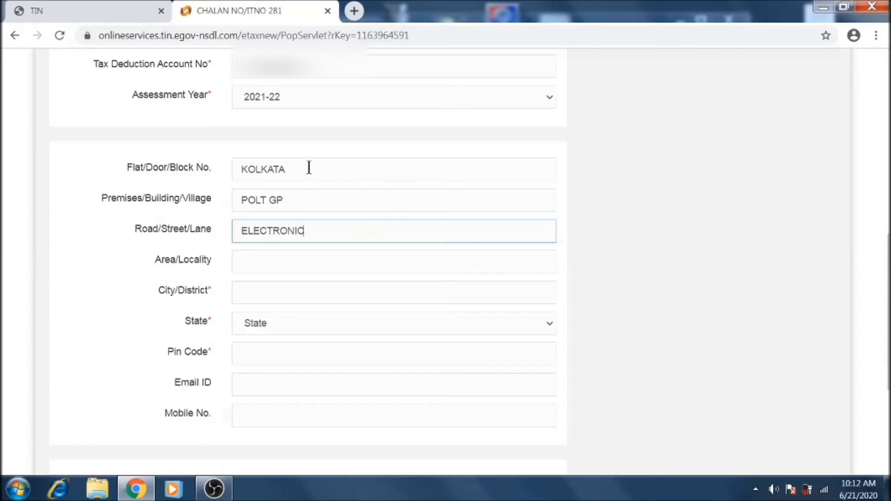
pyautogui.press('Tab')
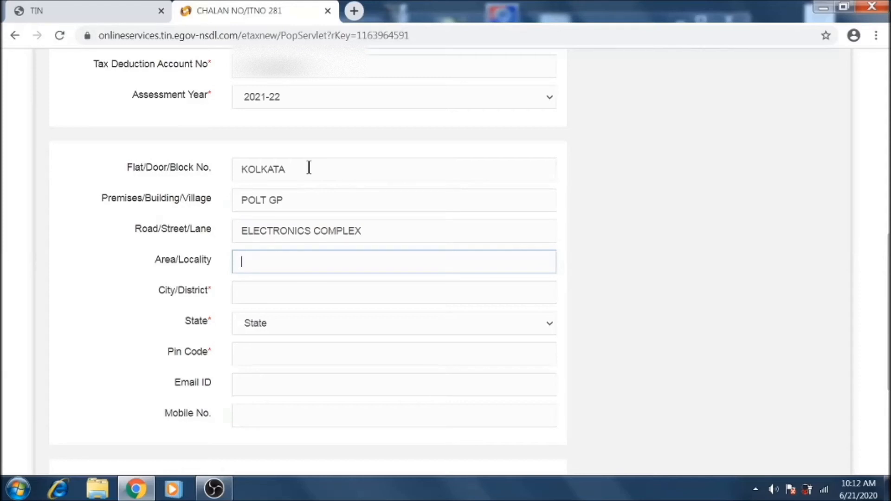
# - Enter the city, set state to WEST BENGAL and fill in the pin code, leaving email blank
pyautogui.press('Tab')
pyautogui.write('KOLK')
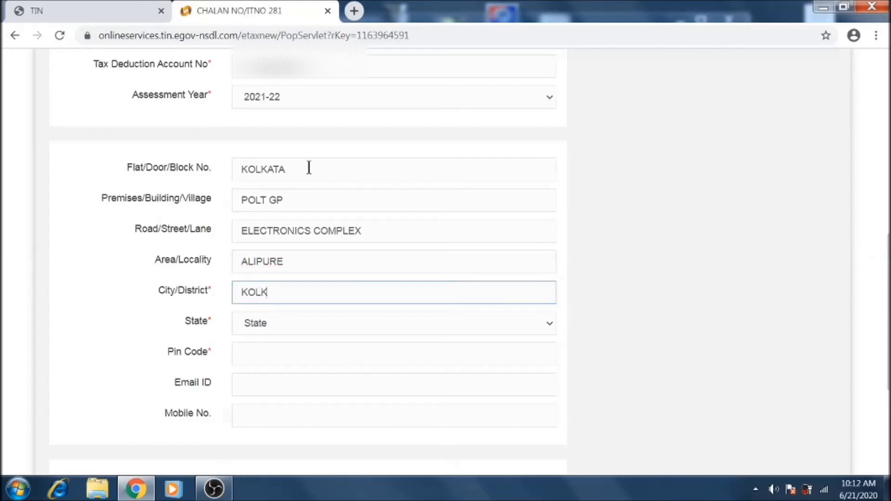
pyautogui.write('ATA')
pyautogui.press('Tab')
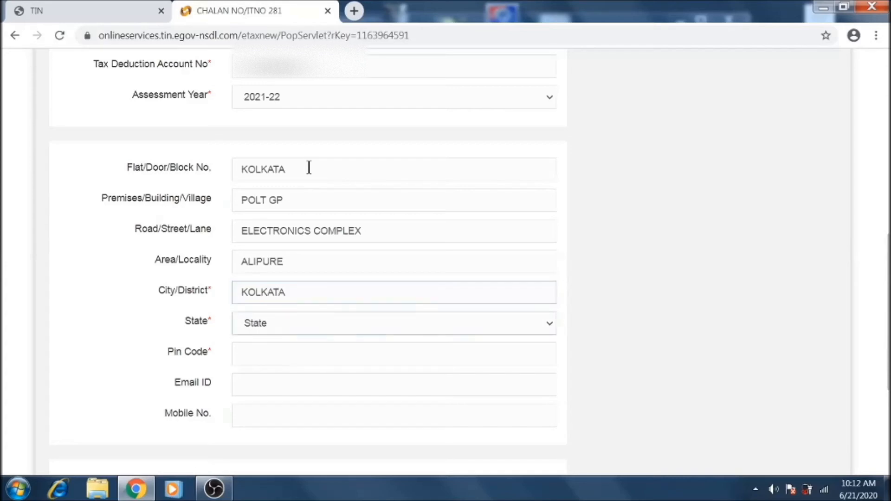
pyautogui.press('w')
pyautogui.press('Tab')
pyautogui.write('7')
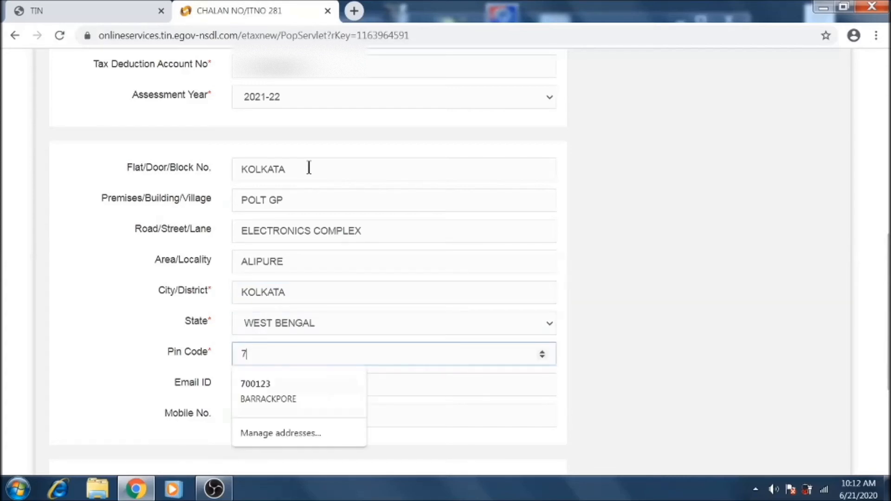
pyautogui.write('00001')
pyautogui.press('Tab')
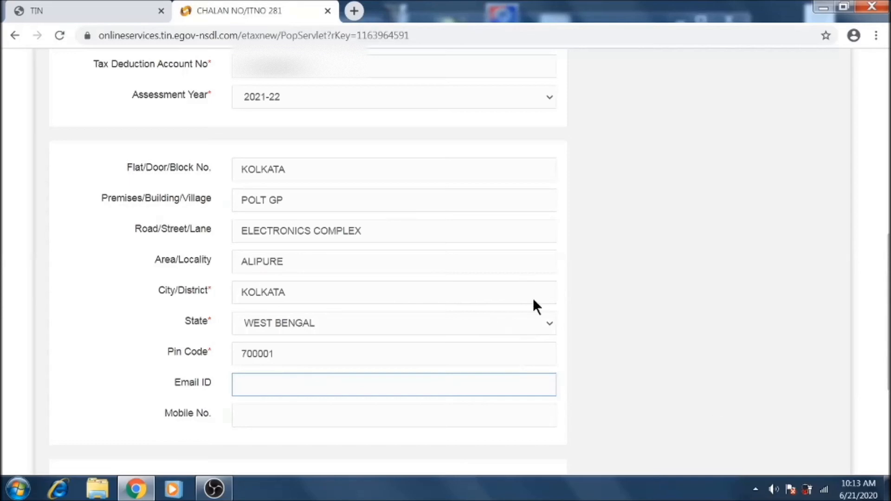
pyautogui.scroll(-3, 649, 335)
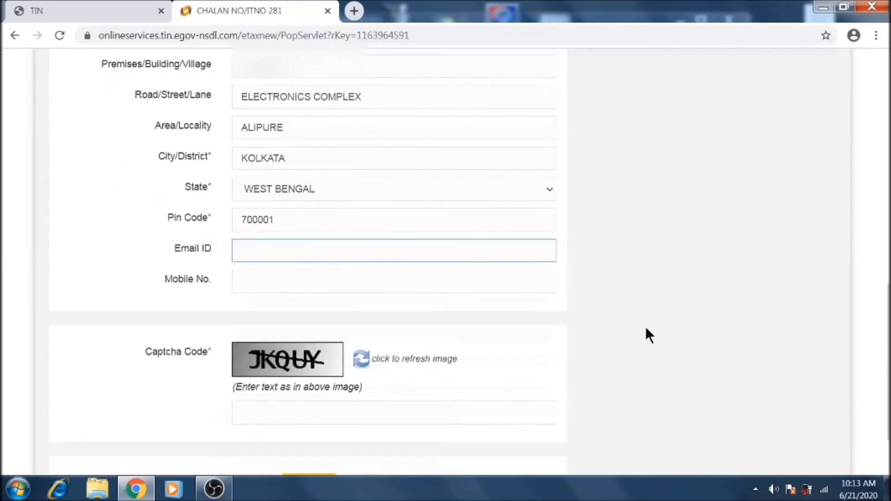
# - Enter the captcha code and attempt to proceed, triggering the 'Select Bank Name' warning
pyautogui.click(324, 402)
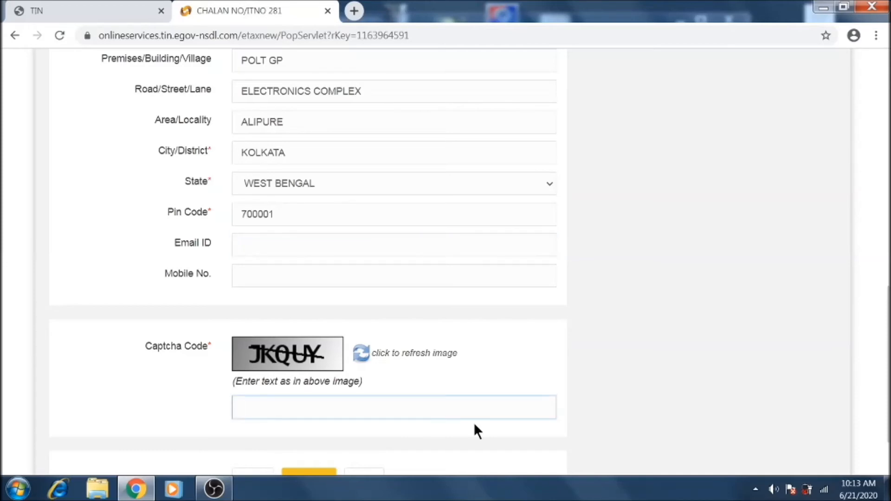
pyautogui.write('JKQUY')
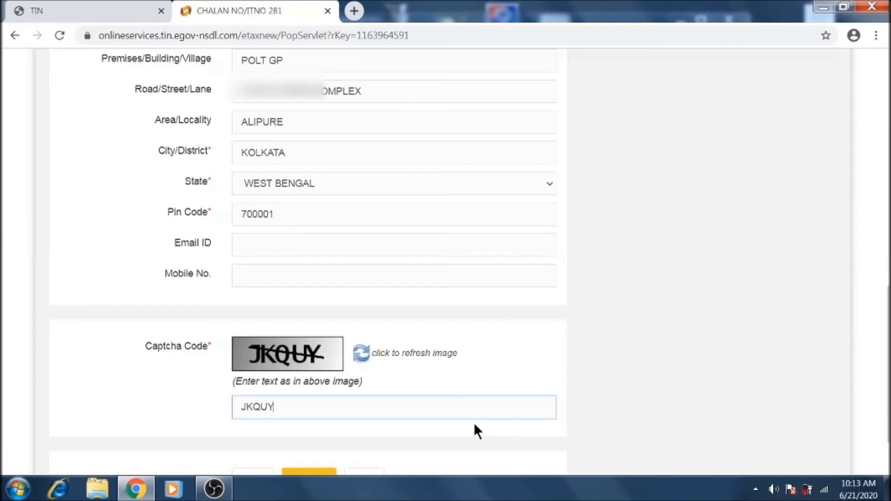
pyautogui.scroll(-1, 473, 422)
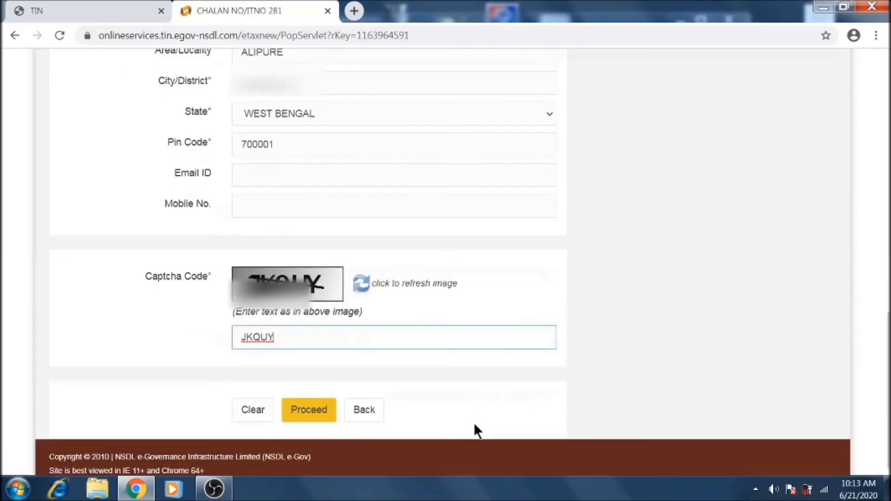
pyautogui.click(318, 416)
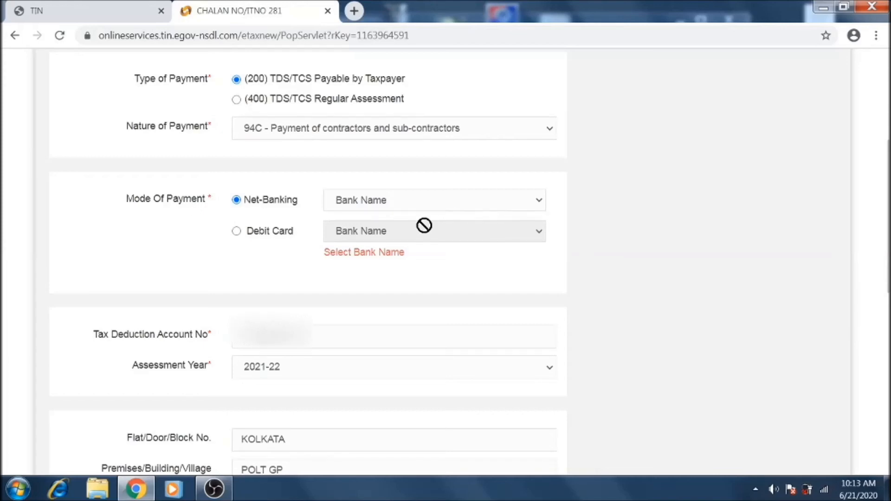
# - Choose State Bank of India under Net-Banking and submit the challan form
pyautogui.click(441, 200)
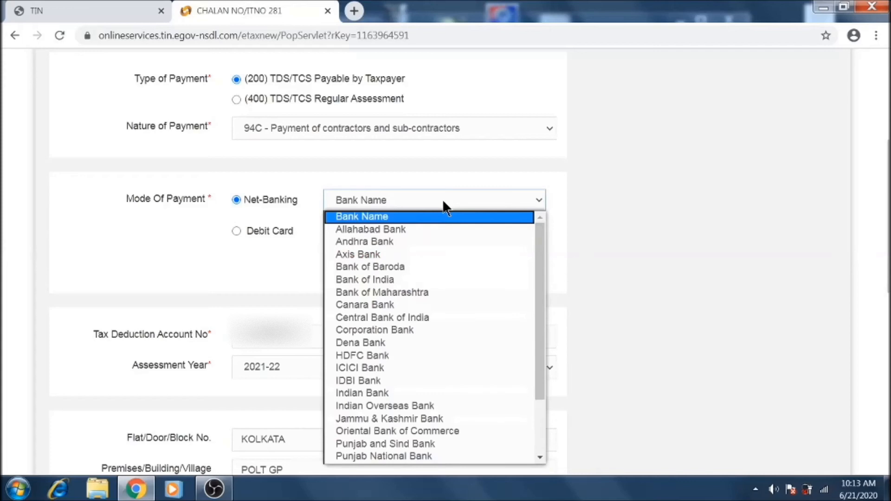
pyautogui.moveTo(538, 300); pyautogui.dragTo(544, 369)
pyautogui.click(412, 393)
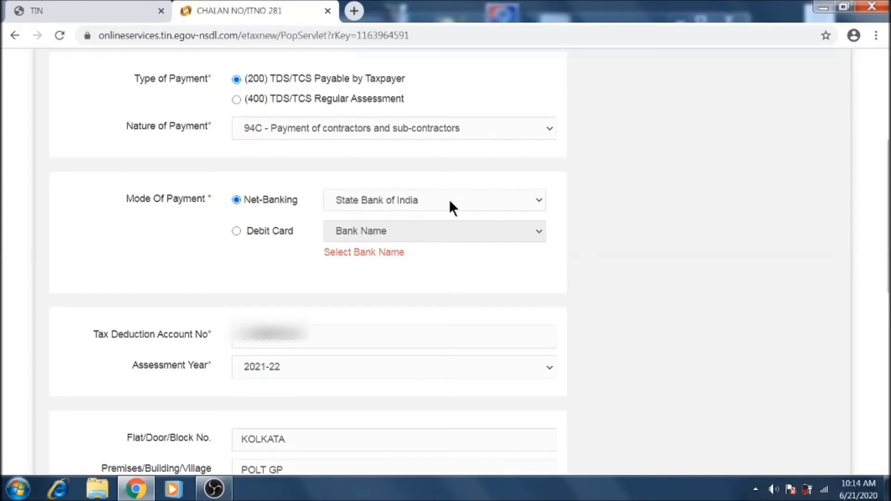
pyautogui.scroll(-8, 449, 199)
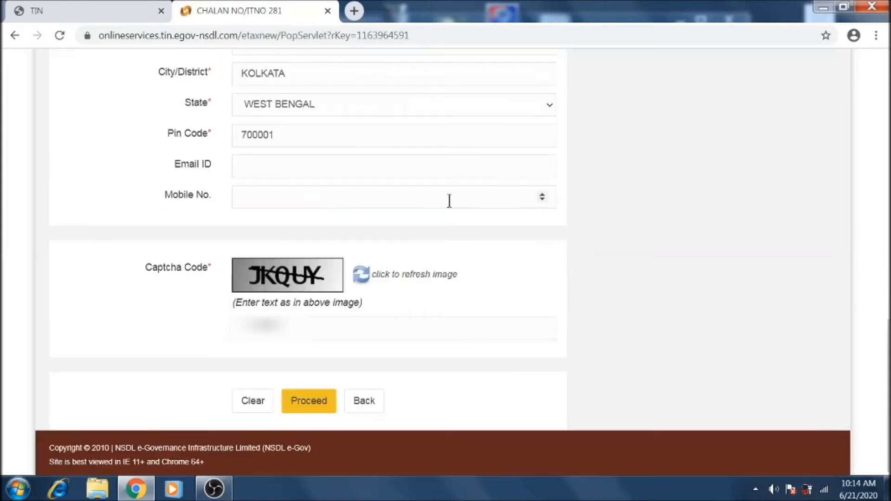
pyautogui.click(311, 406)
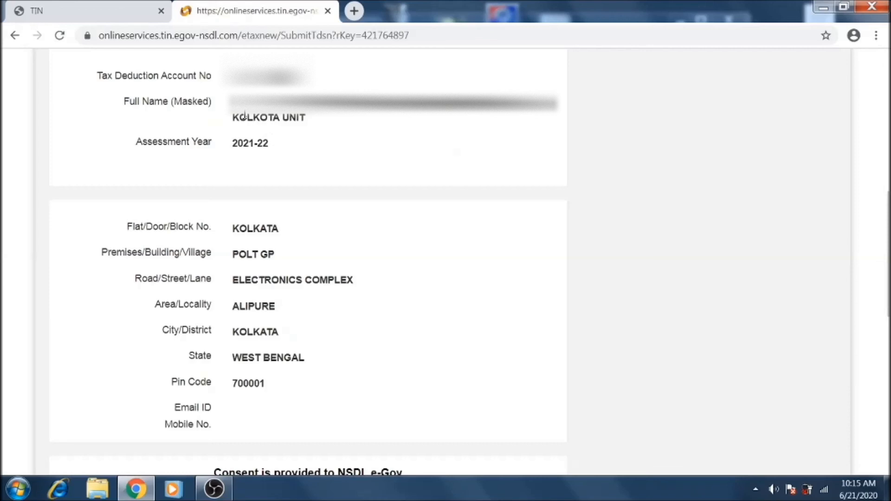
# - Review the TAN and taxpayer name on the confirmation page, then submit the challan to the bank
pyautogui.moveTo(230, 100); pyautogui.dragTo(307, 119)
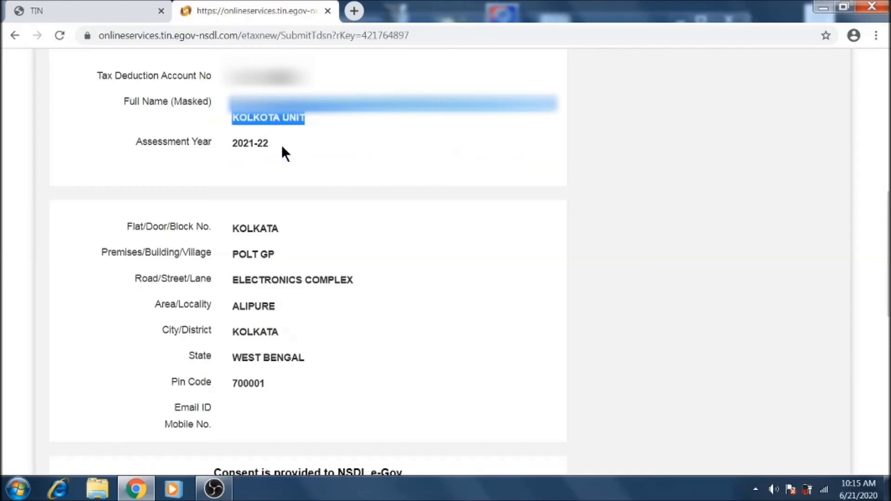
pyautogui.click(233, 79)
pyautogui.moveTo(232, 80); pyautogui.dragTo(299, 80)
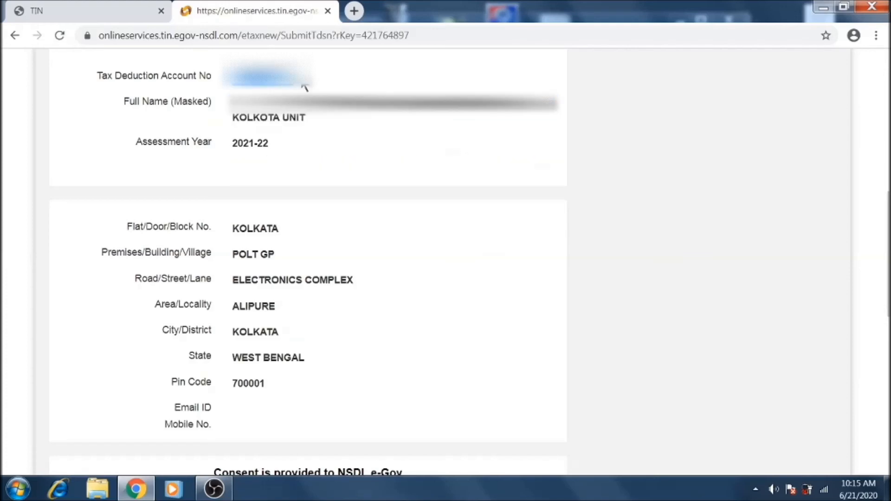
pyautogui.moveTo(230, 100); pyautogui.dragTo(306, 119)
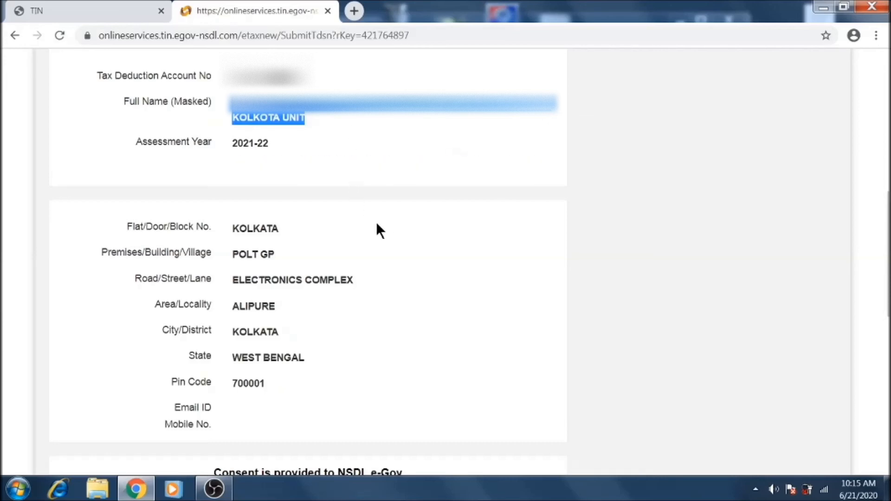
pyautogui.scroll(-3, 376, 222)
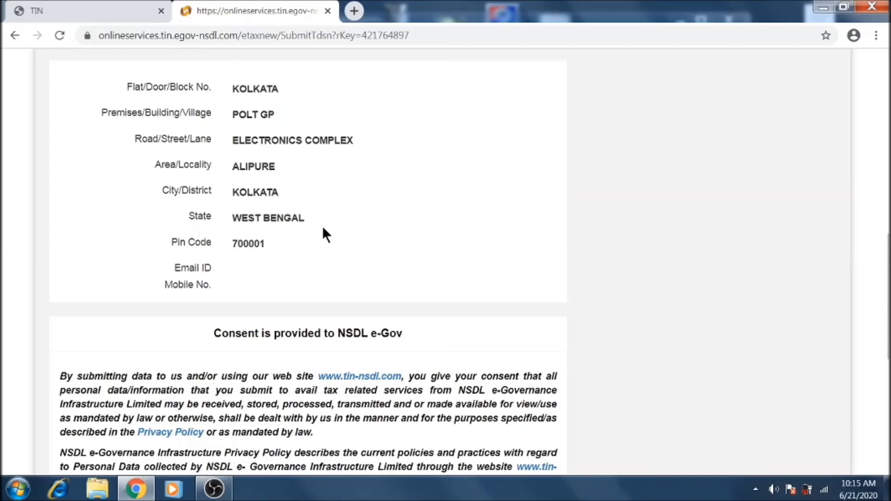
pyautogui.scroll(-6, 323, 228)
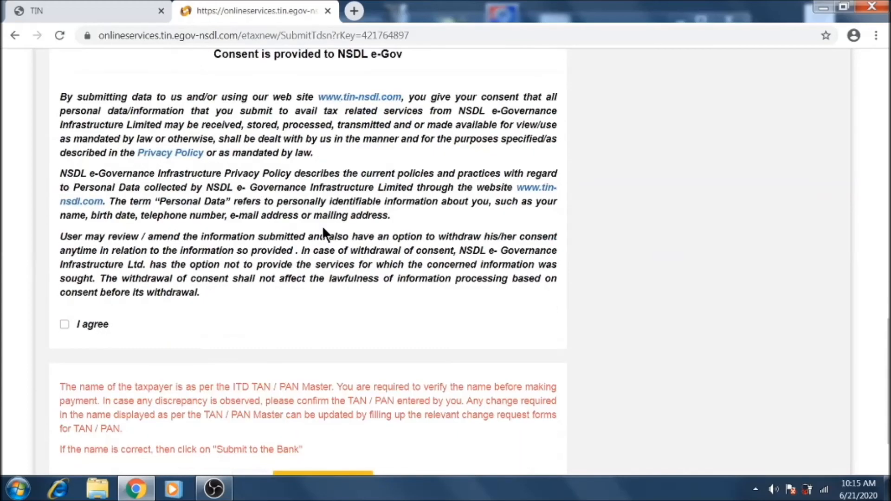
pyautogui.scroll(-2, 322, 225)
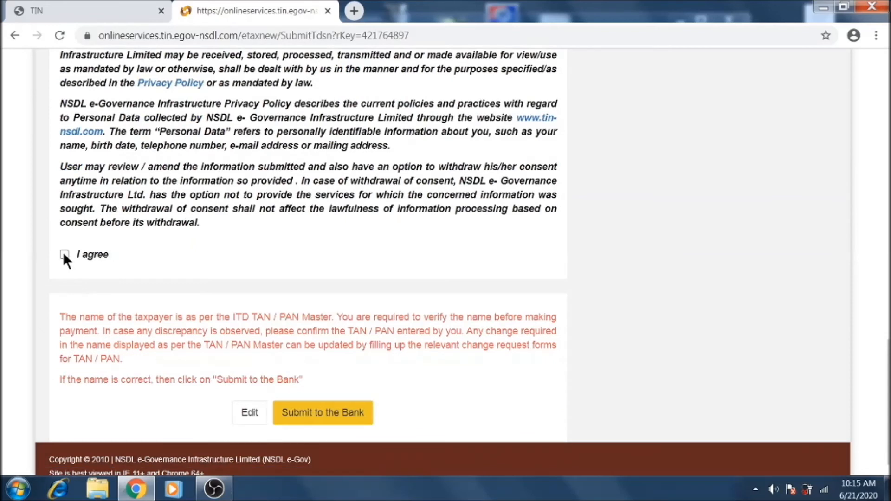
pyautogui.click(334, 414)
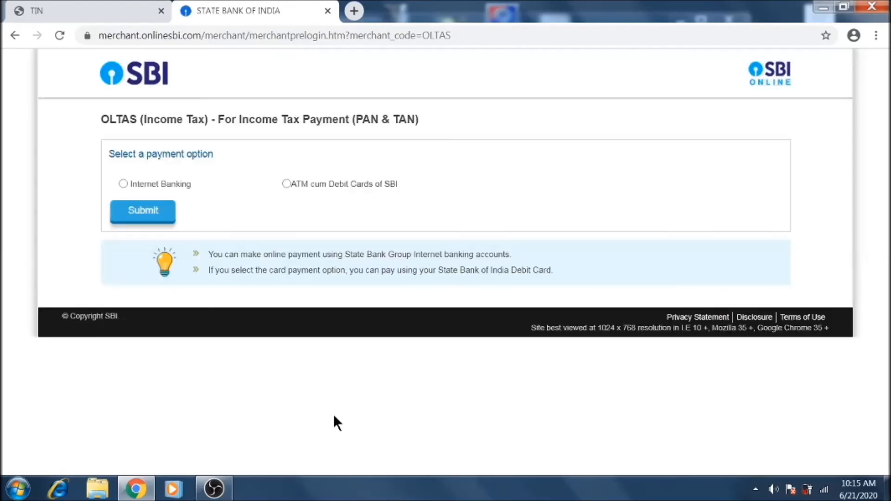
# - Choose Internet Banking payment, log in, and inspect the challan amount fields
pyautogui.click(123, 183)
pyautogui.click(154, 218)
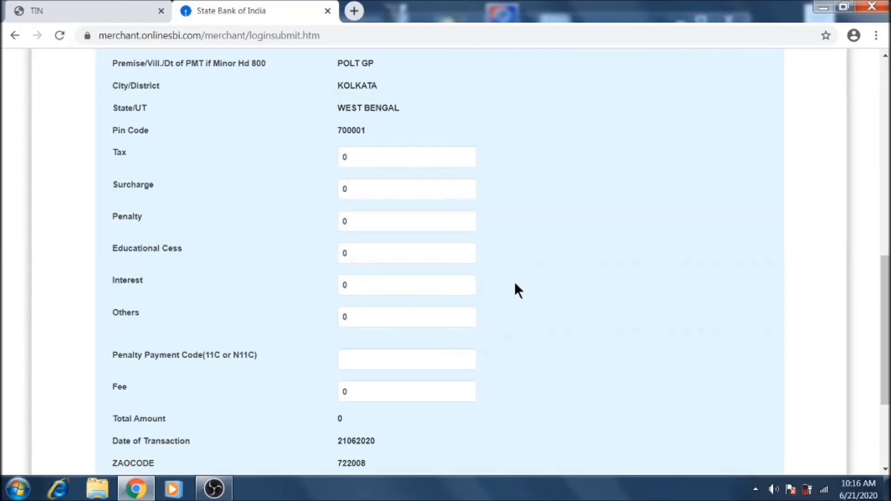
pyautogui.moveTo(362, 156); pyautogui.dragTo(333, 164)
pyautogui.click(356, 188)
pyautogui.click(360, 221)
pyautogui.moveTo(370, 252); pyautogui.dragTo(325, 254)
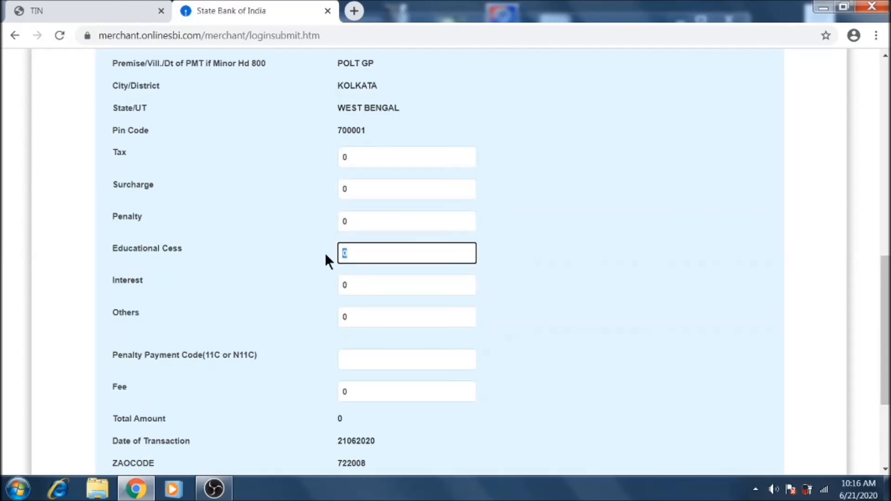
pyautogui.click(360, 286)
pyautogui.click(357, 321)
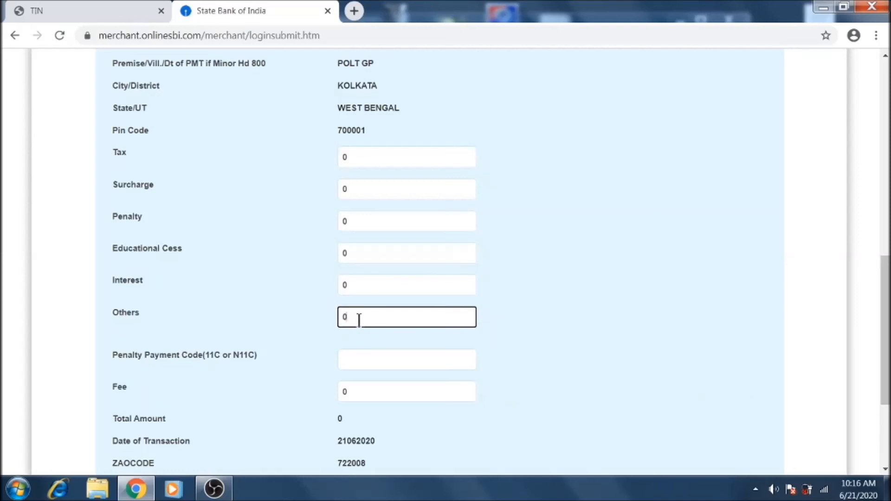
# - Enter 1000 as the Tax amount, leaving surcharge, penalty, cess, interest, others and fee at 0
pyautogui.click(380, 156)
pyautogui.write('1000')
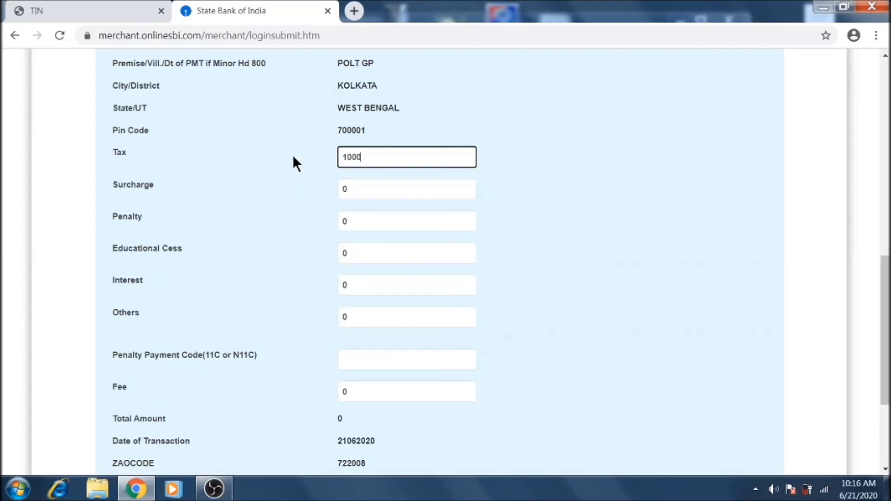
pyautogui.press('Tab')
pyautogui.press('Tab')
pyautogui.press('Tab')
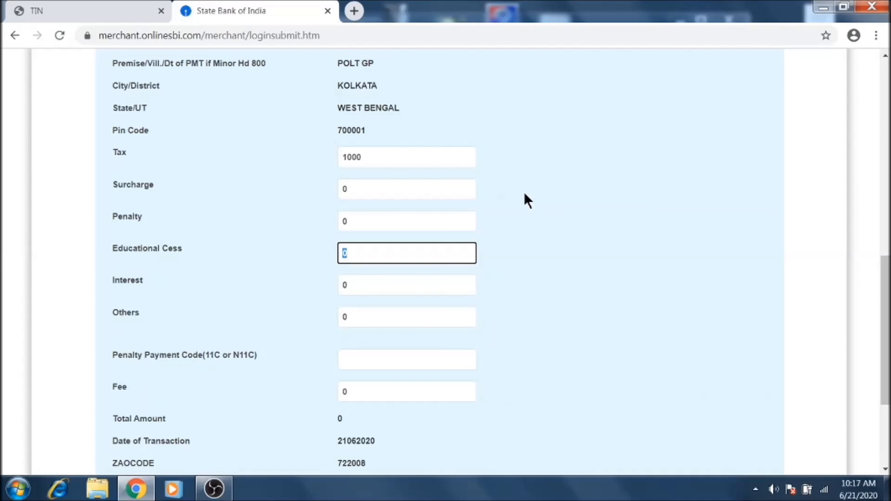
pyautogui.press('Tab')
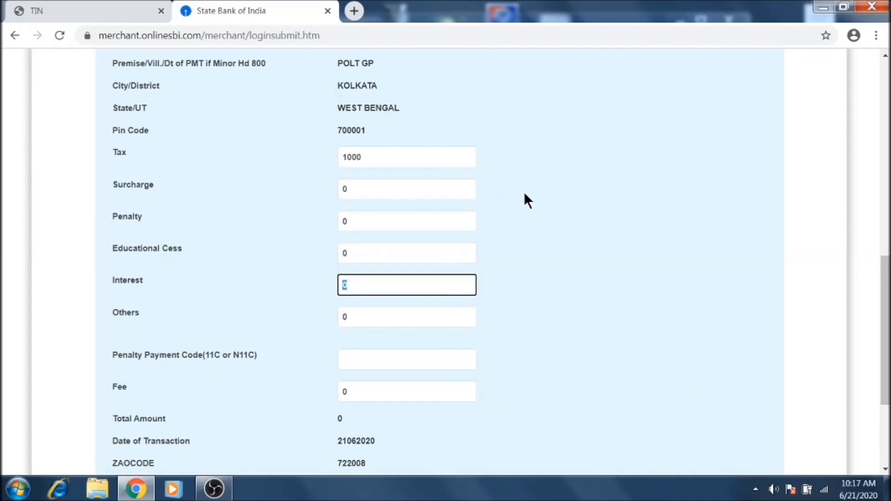
pyautogui.press('Tab')
pyautogui.press('Tab')
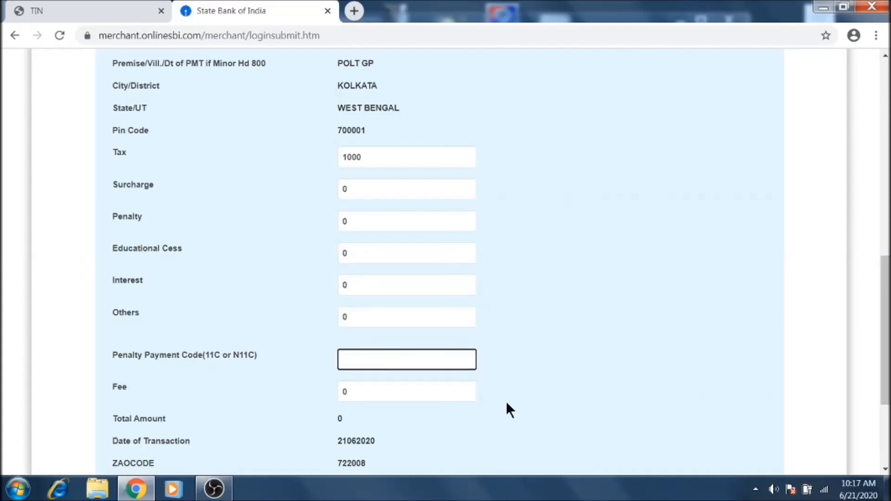
pyautogui.press('Tab')
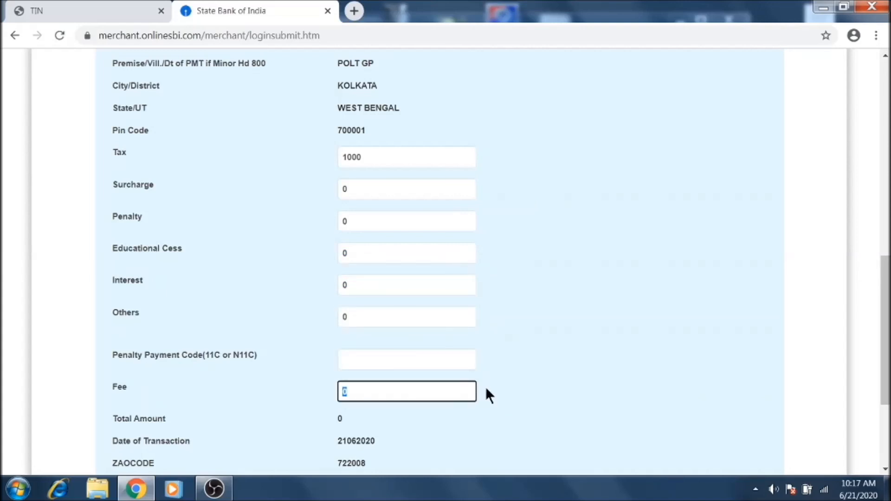
pyautogui.press('Tab')
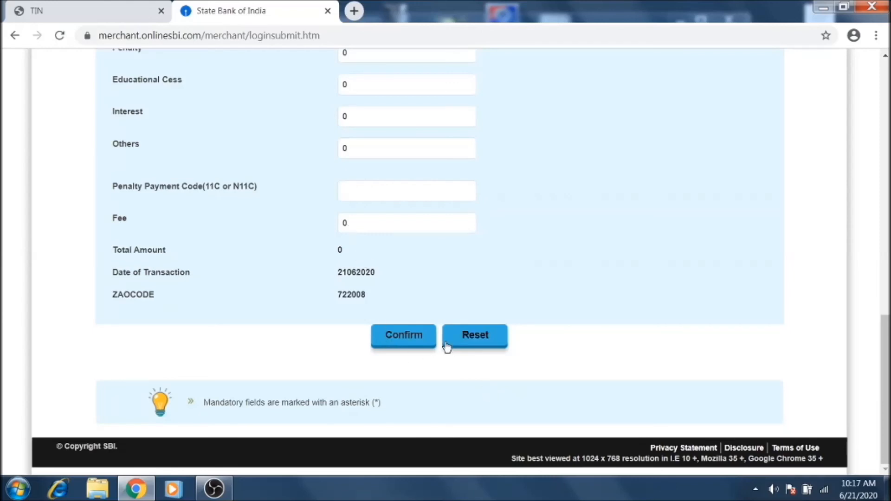
# - Submit the INR 1,000.00 OLTAS TDS amount, review the details, and confirm until Completed Successfully
pyautogui.click(398, 337)
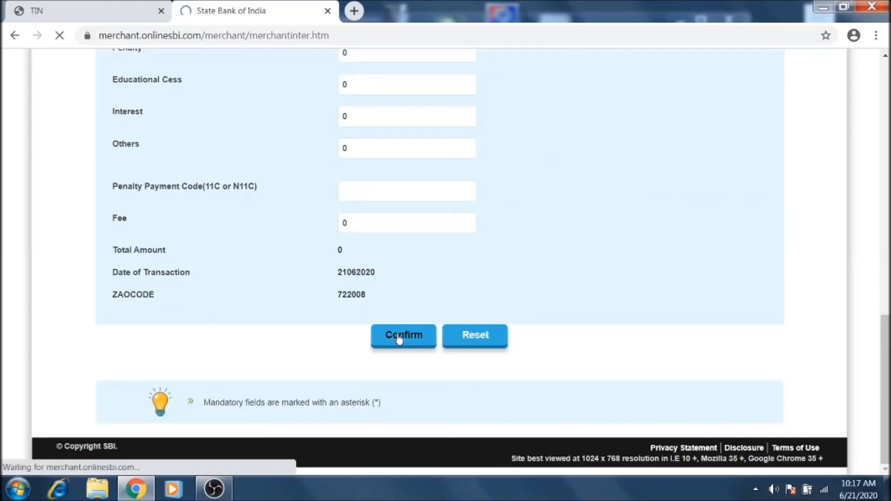
pyautogui.scroll(-10, 399, 339)
pyautogui.scroll(-2, 399, 339)
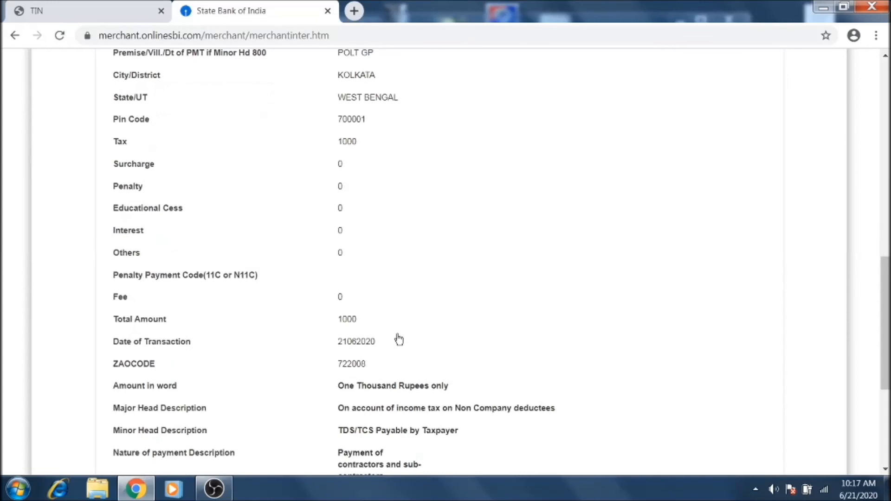
pyautogui.scroll(2, 399, 340)
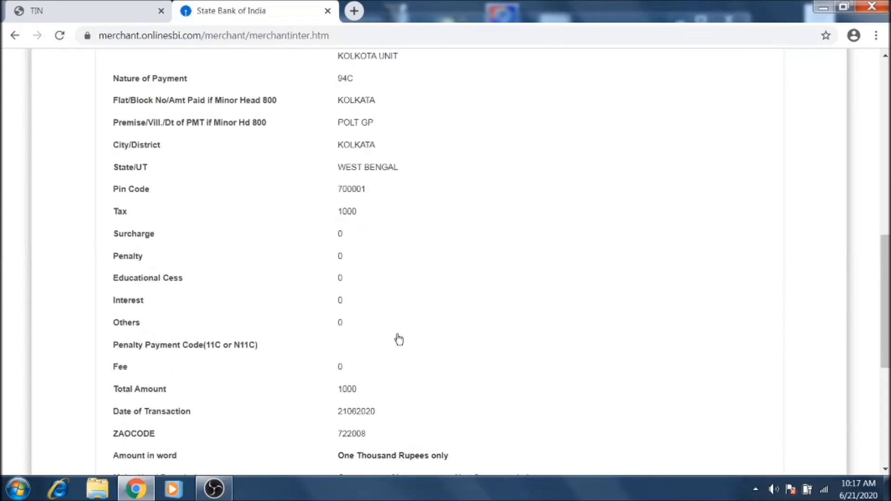
pyautogui.scroll(-2, 399, 339)
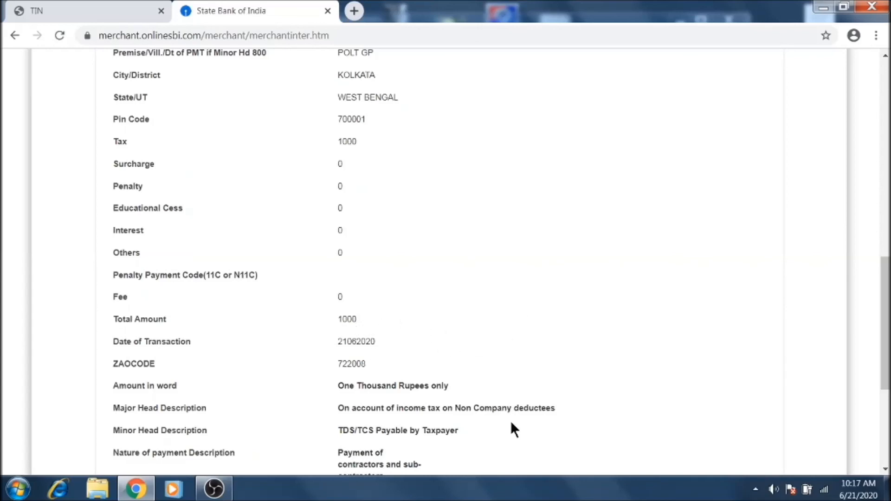
pyautogui.scroll(-4, 511, 422)
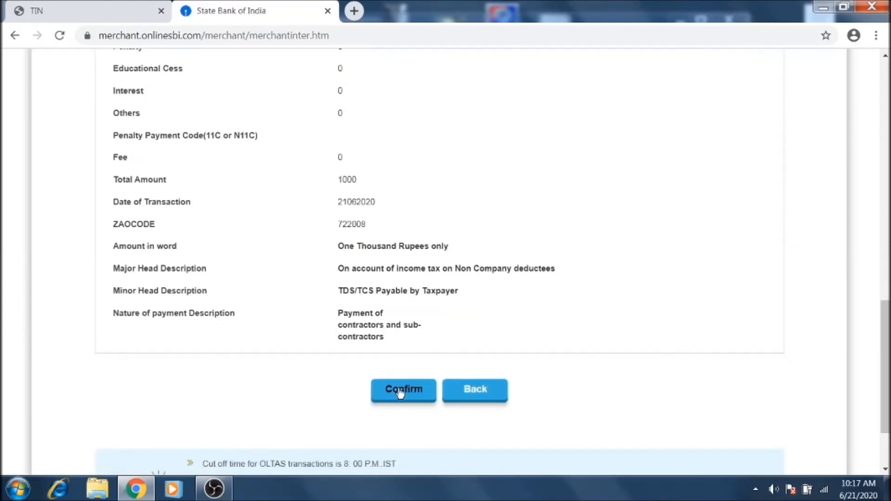
pyautogui.click(401, 390)
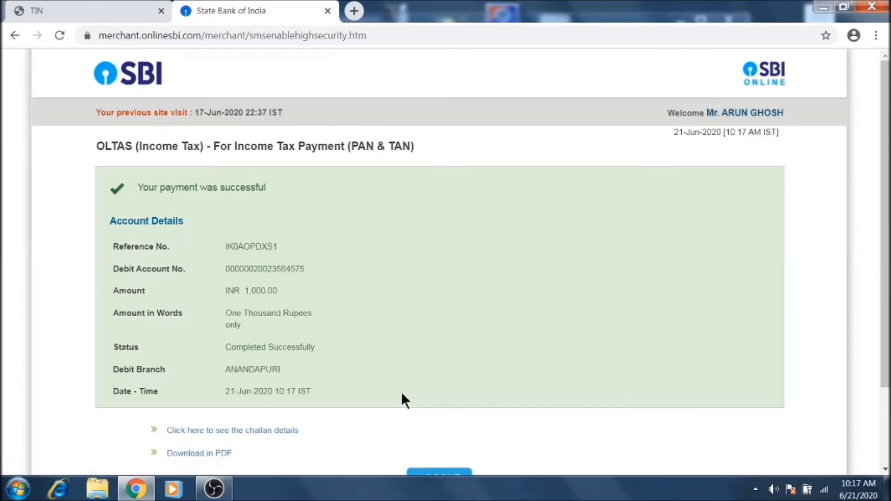
pyautogui.scroll(-2, 343, 369)
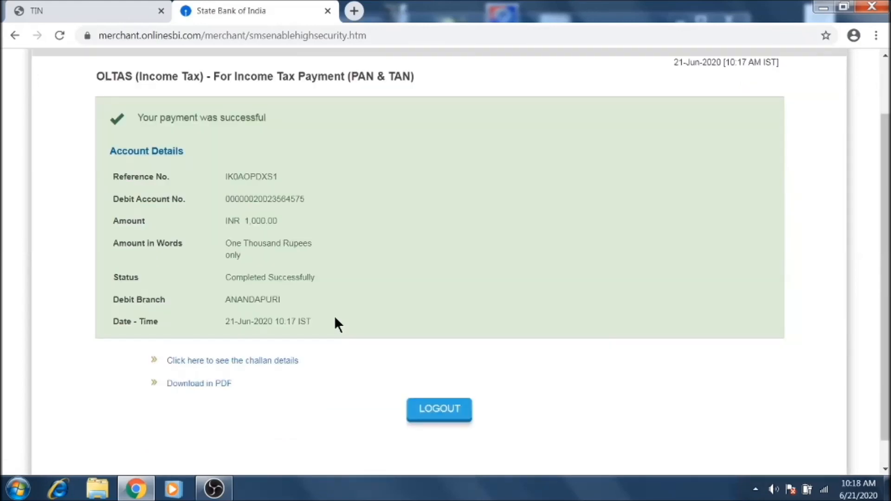